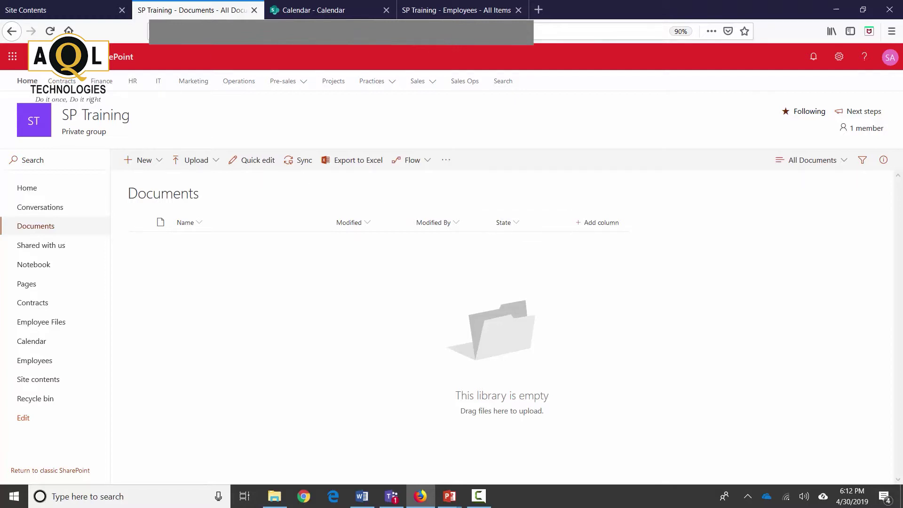
Open the Employee Files library and select 1099.docx, clearing the selection again.
click(39, 325)
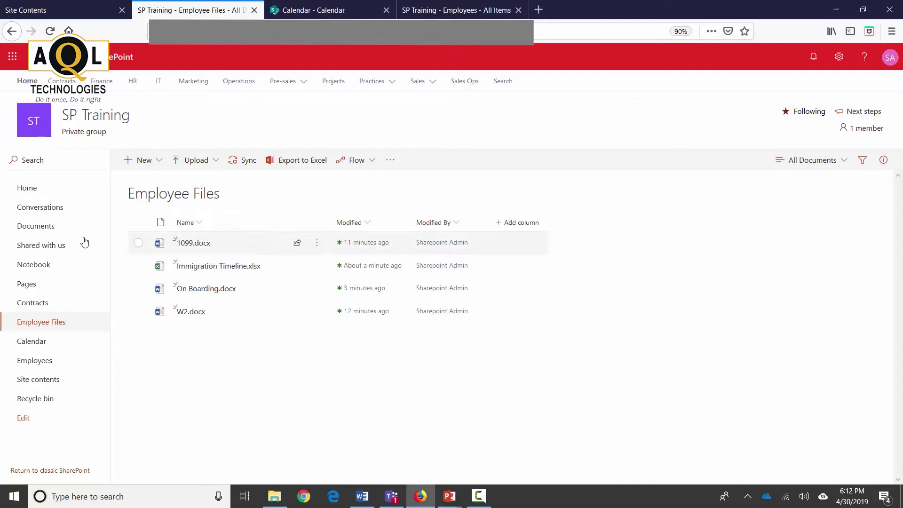
click(138, 243)
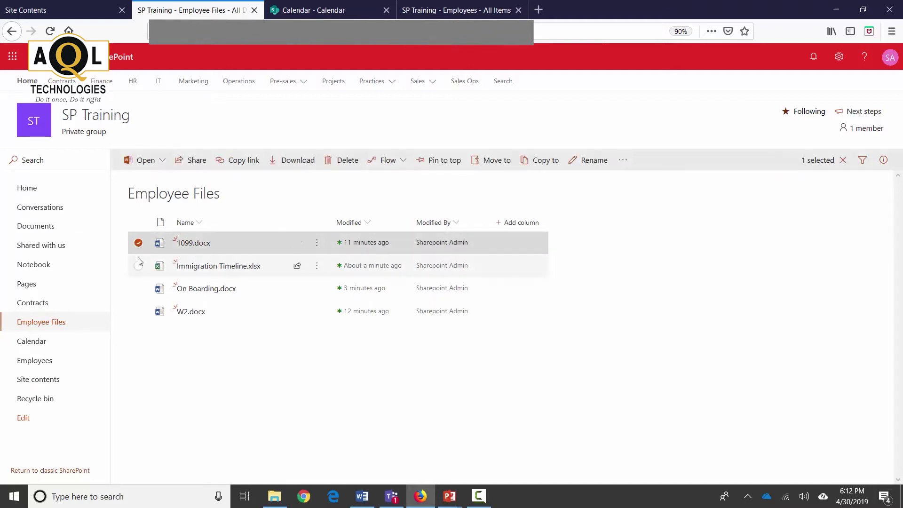
click(136, 243)
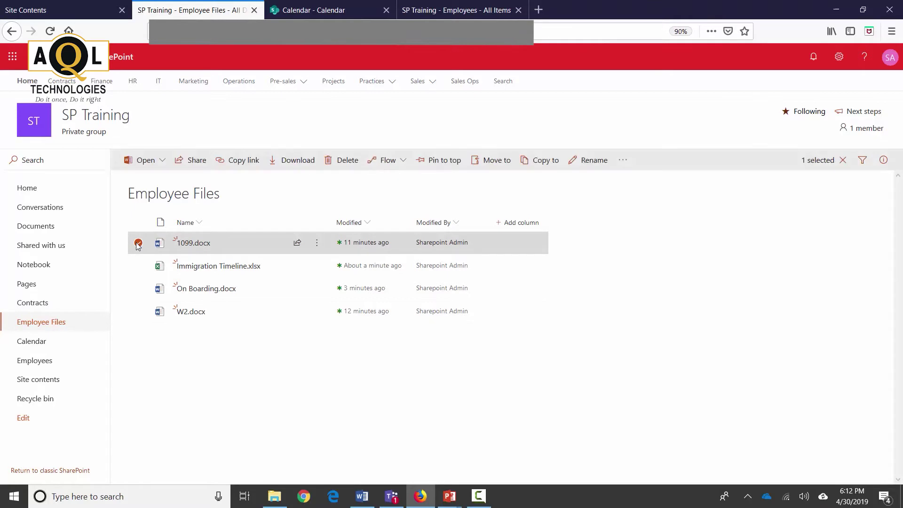
click(138, 244)
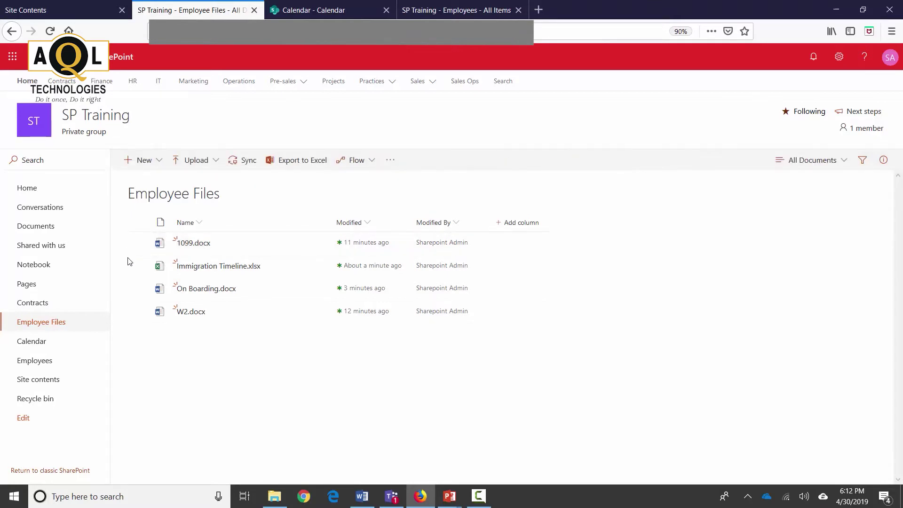
Open the Employees list and review the first employee's item details, including the attachments.
click(36, 362)
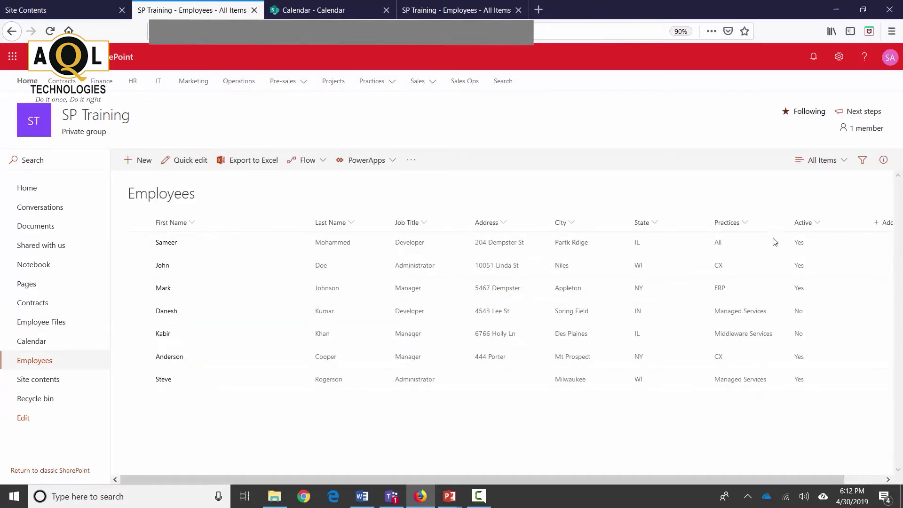
click(138, 243)
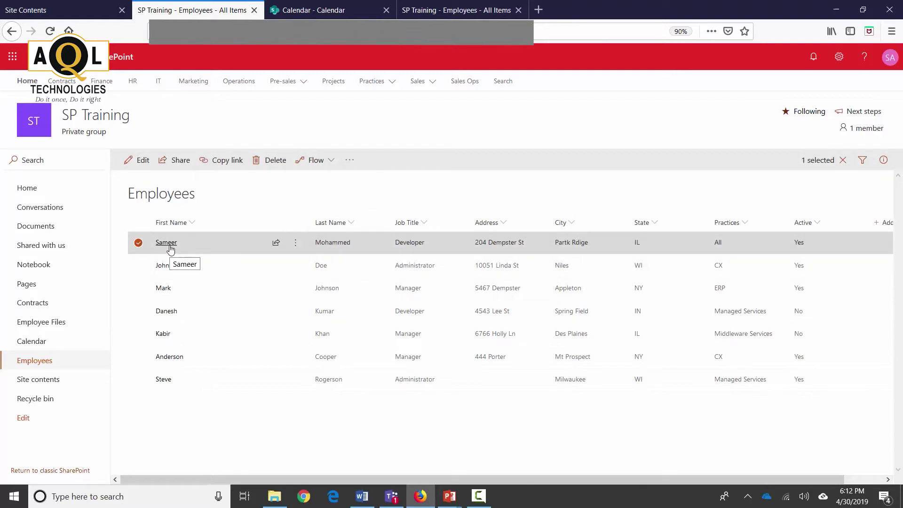
scroll(709, 293, down, 2)
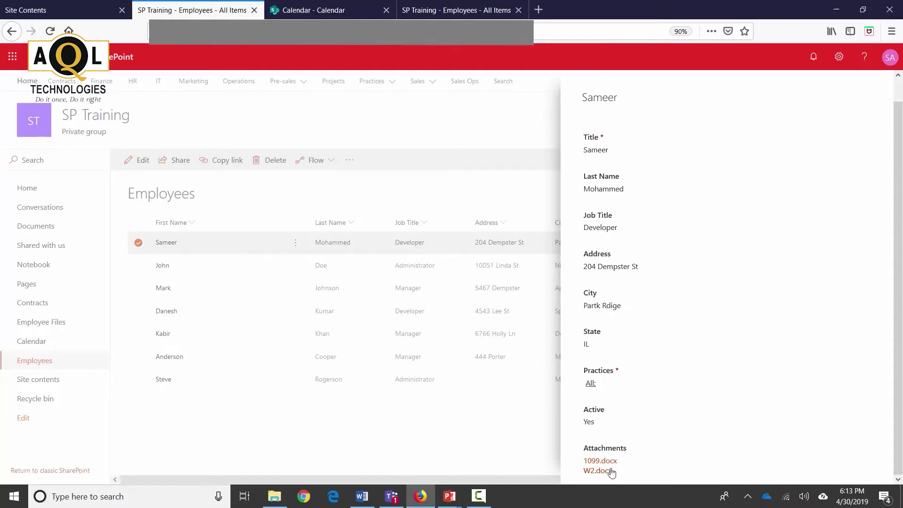
click(138, 245)
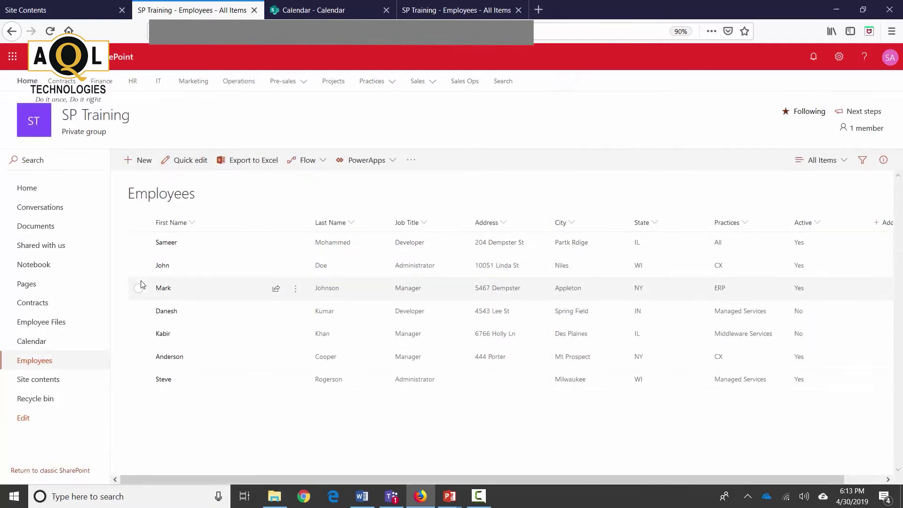
Review the second employee's item in the Employees list, using the details pane and the full item form with its attachments.
click(138, 265)
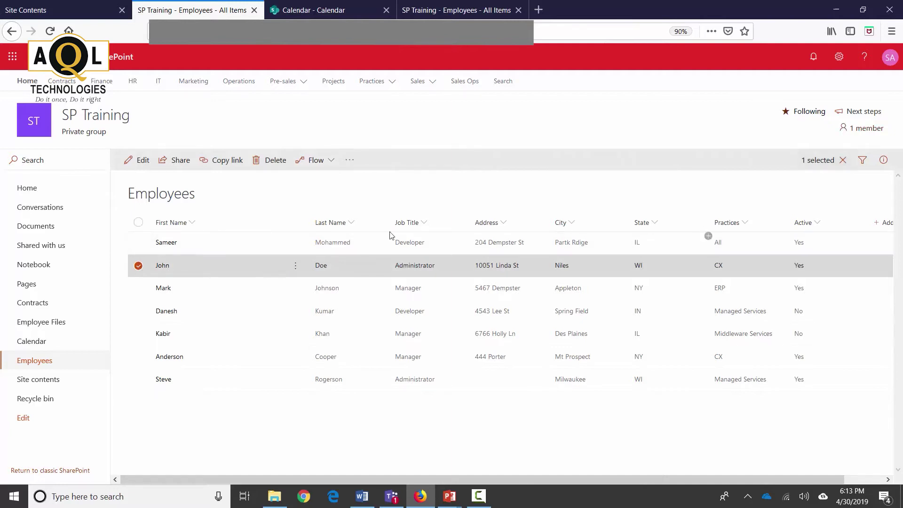
click(884, 160)
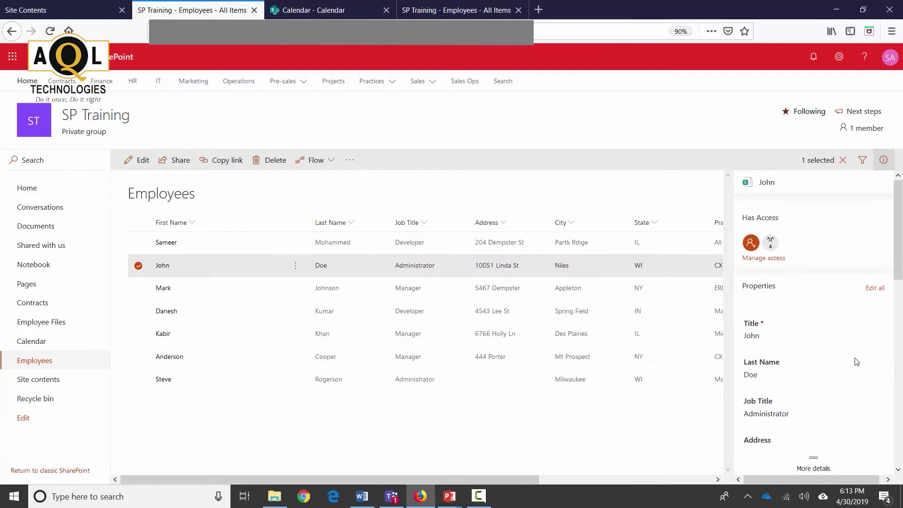
scroll(838, 370, down, 10)
scroll(830, 382, up, 5)
scroll(831, 381, up, 5)
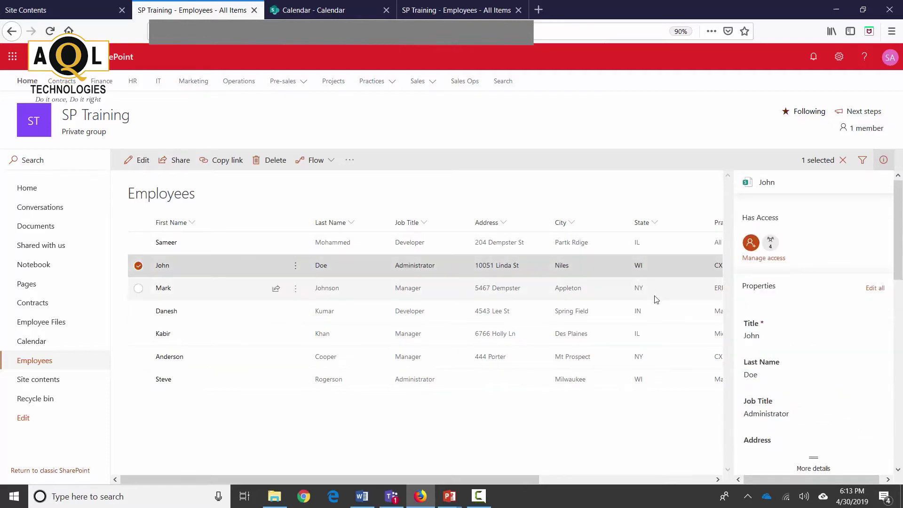
click(161, 266)
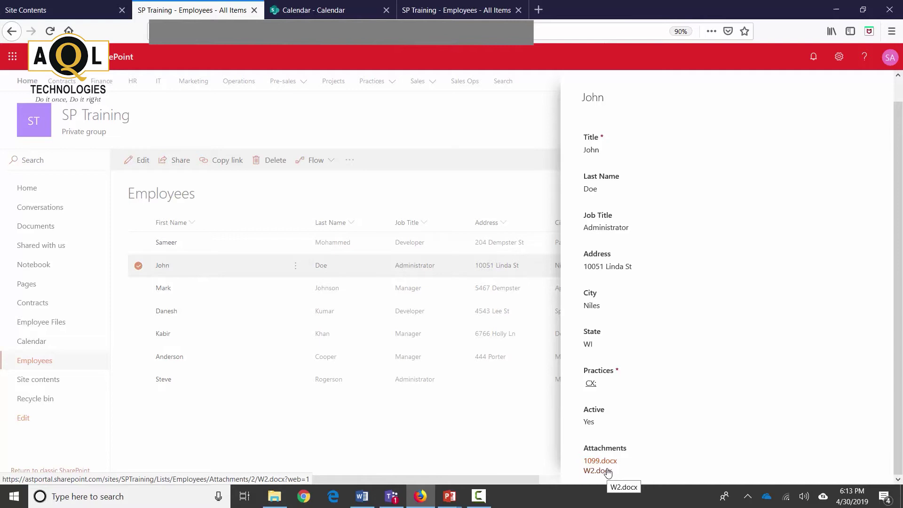
click(212, 420)
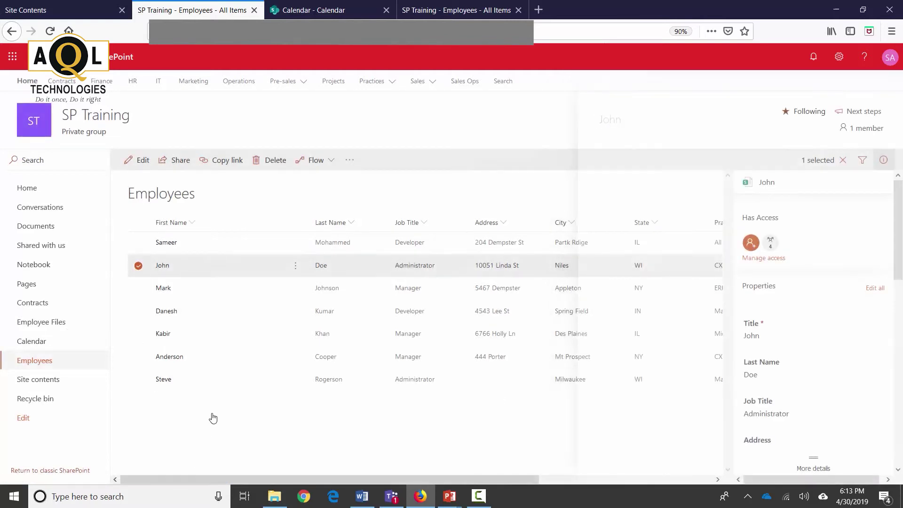
Look through the Employee Files library, the Documents library and the Test folder inside Documents.
click(50, 323)
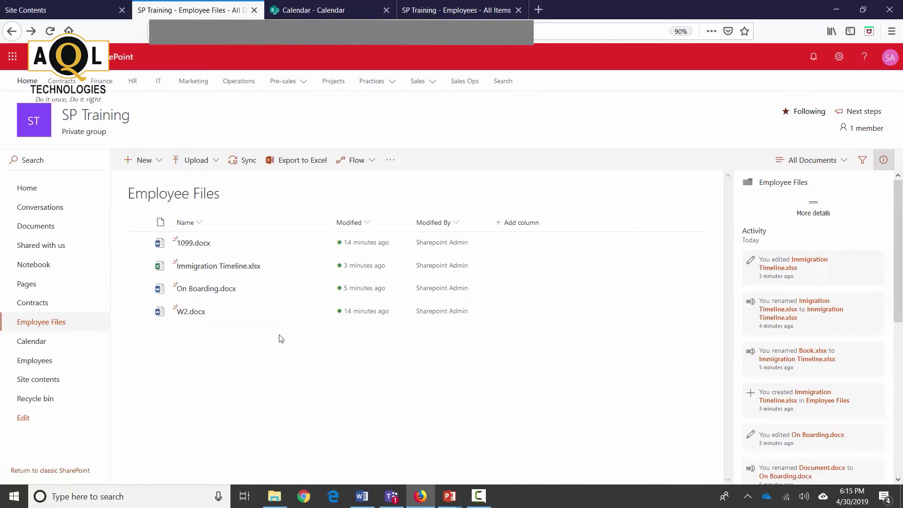
click(33, 228)
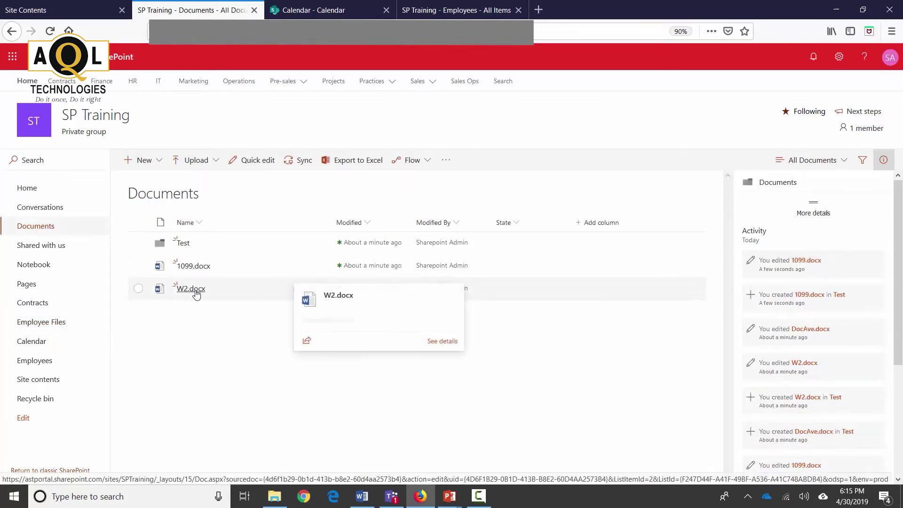
click(183, 244)
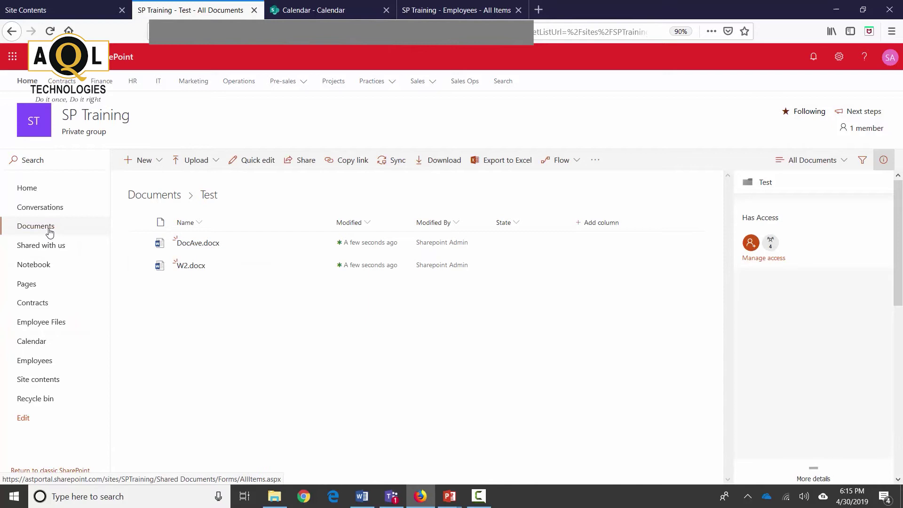
Upload 1099.docx from the desktop to the Employee Files library, replacing the existing file.
click(42, 322)
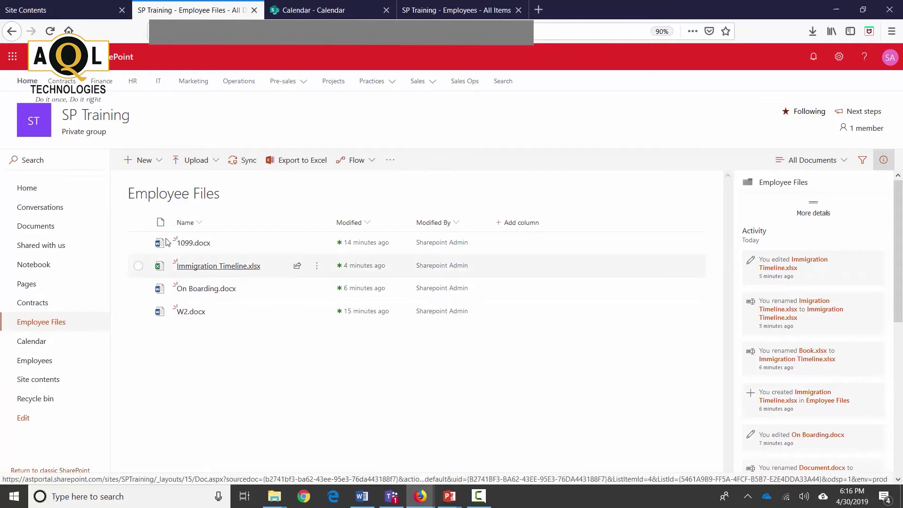
click(206, 165)
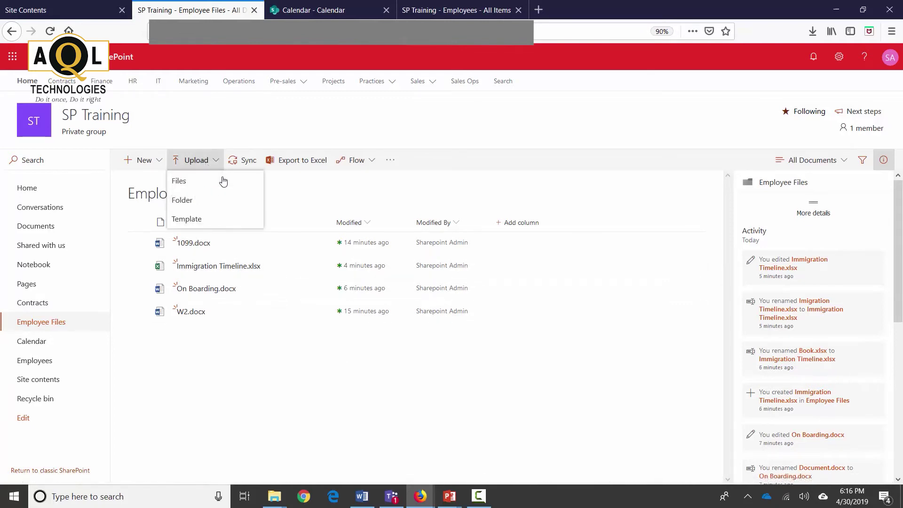
click(218, 183)
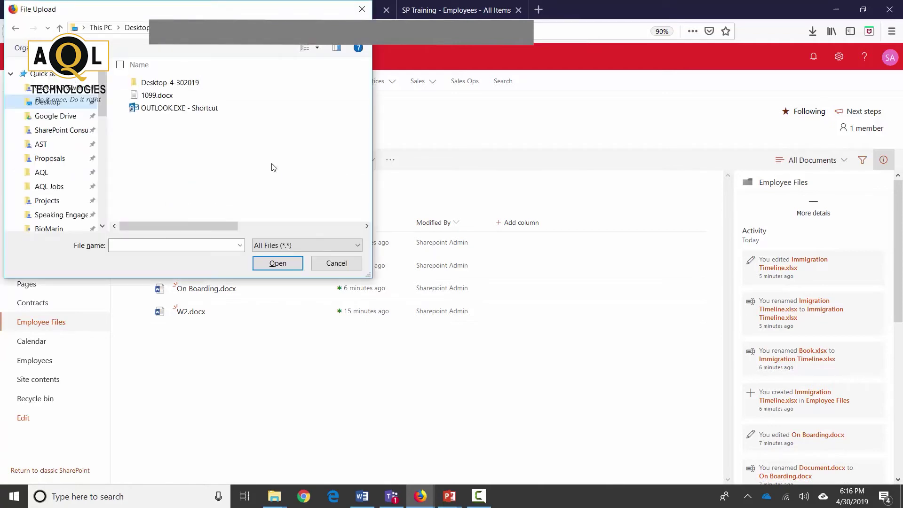
click(157, 95)
click(277, 263)
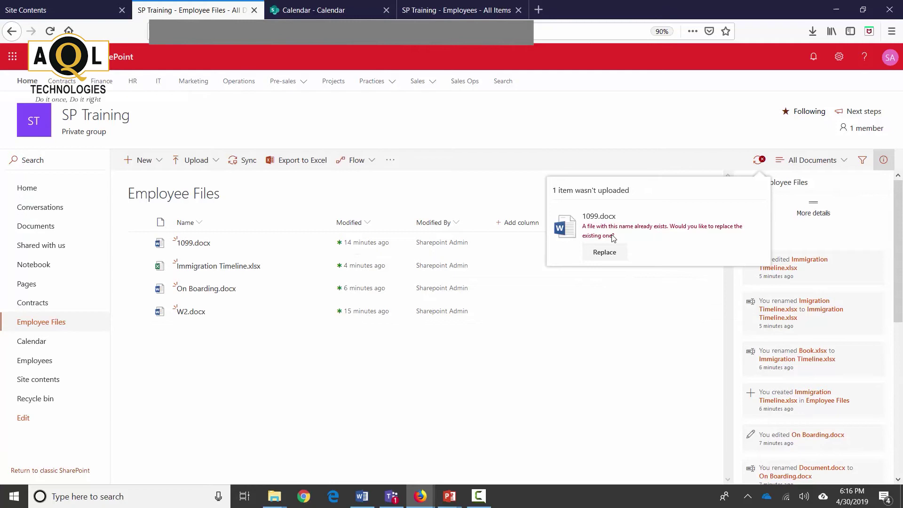
click(605, 252)
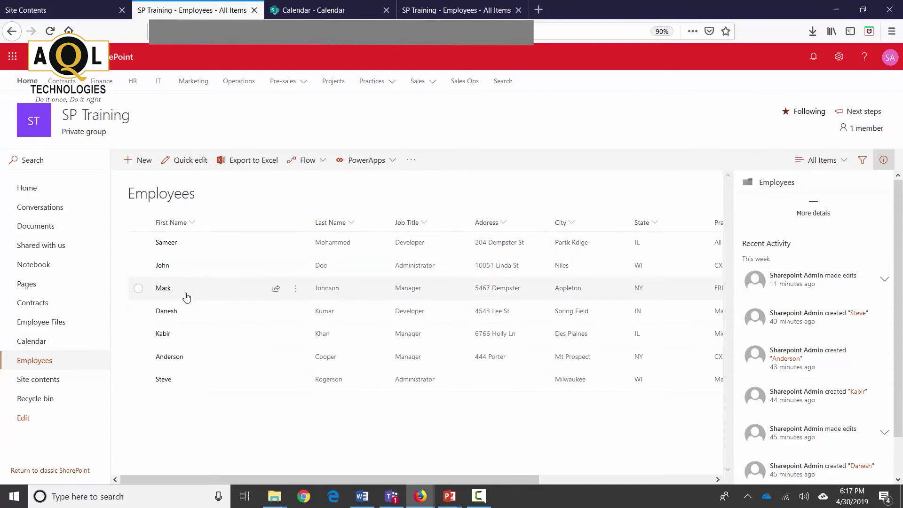
Check the third employee's attachments in the Employees list and try to attach 1099.docx to the fourth employee's item.
click(164, 289)
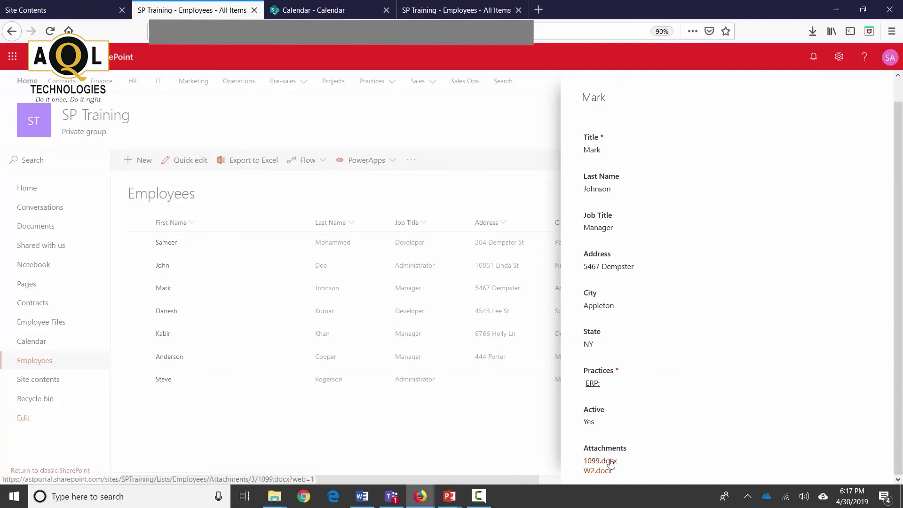
click(168, 312)
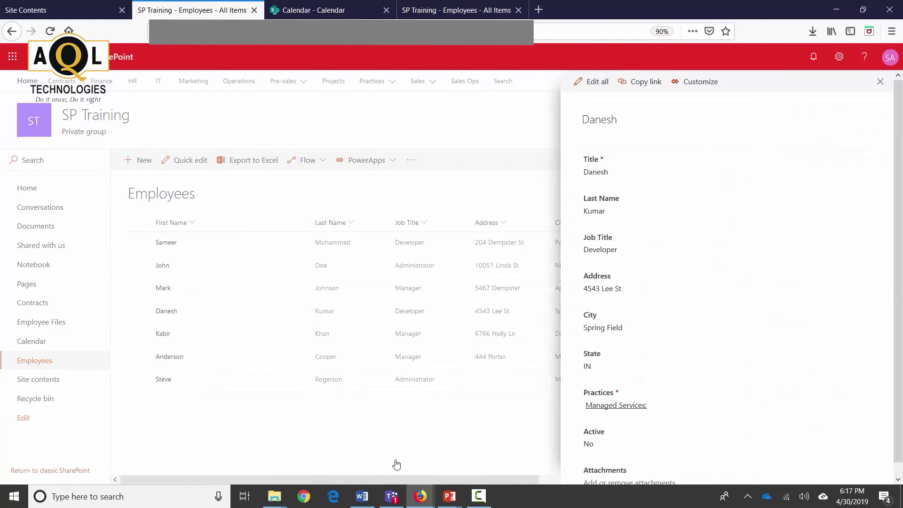
scroll(676, 379, down, 1)
click(612, 471)
scroll(800, 413, down, 1)
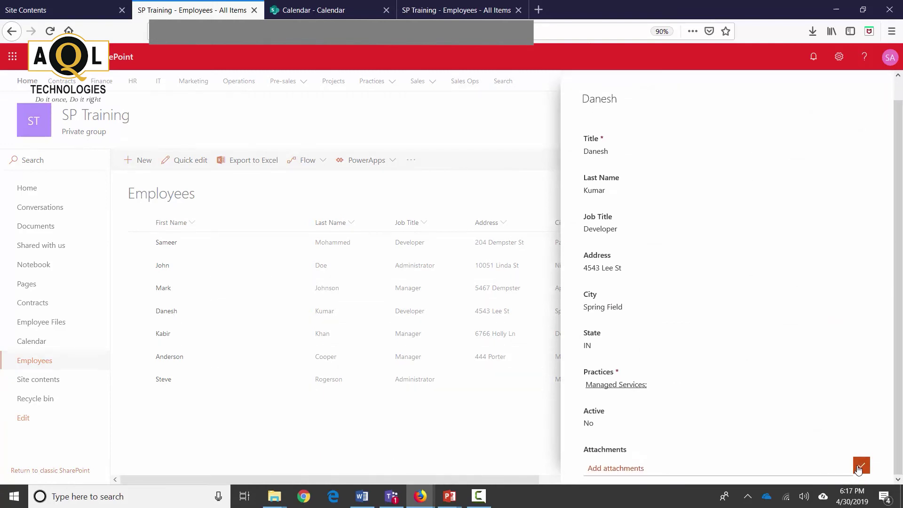
click(628, 468)
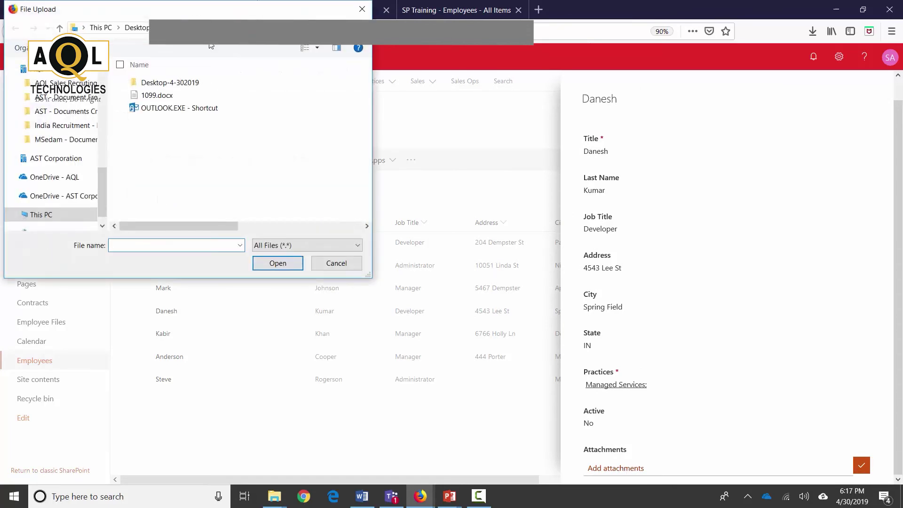
double_click(157, 95)
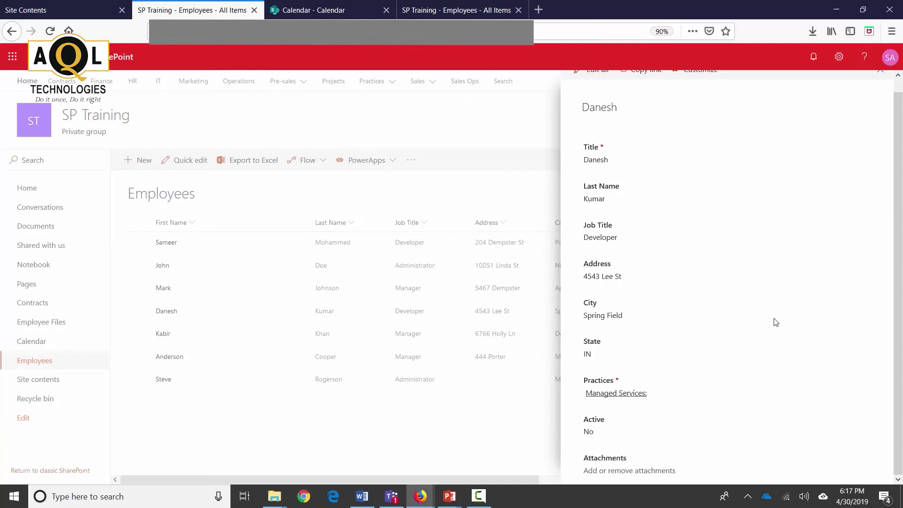
Open the attachments field of the fourth employee's item for editing.
scroll(777, 322, up, 1)
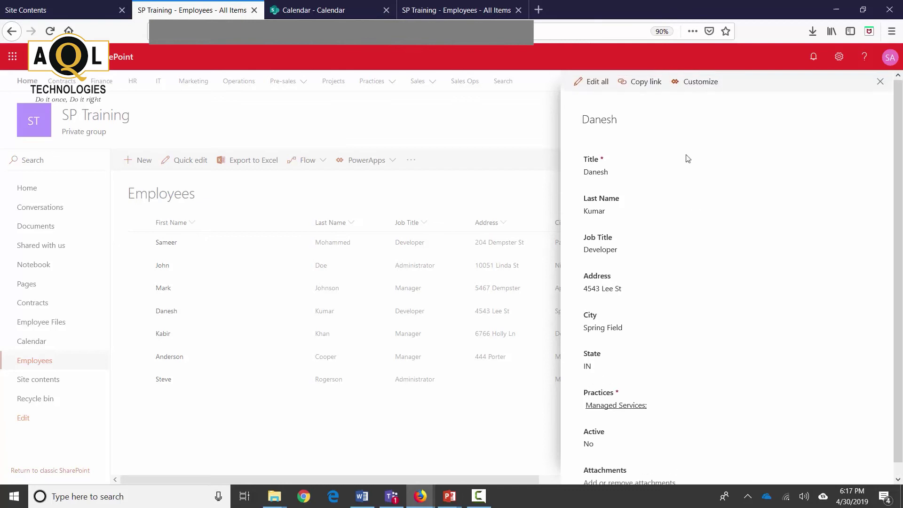
scroll(816, 343, down, 1)
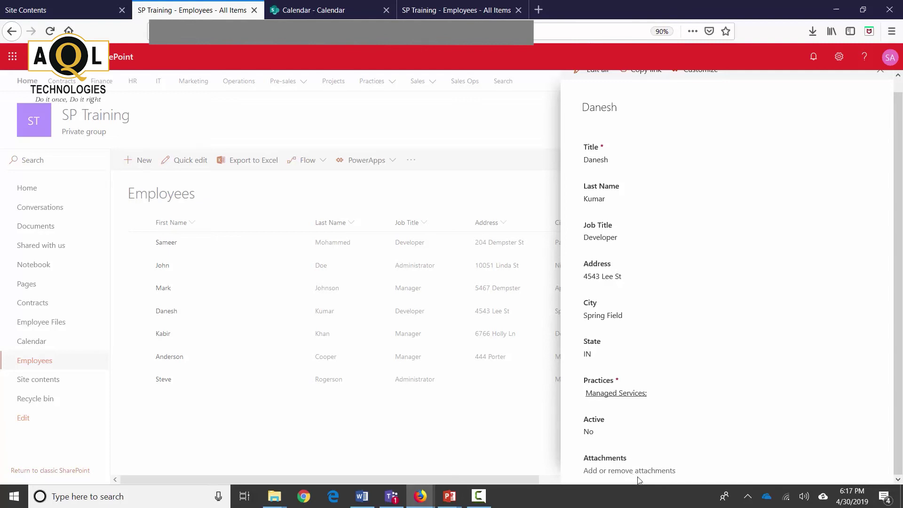
click(616, 472)
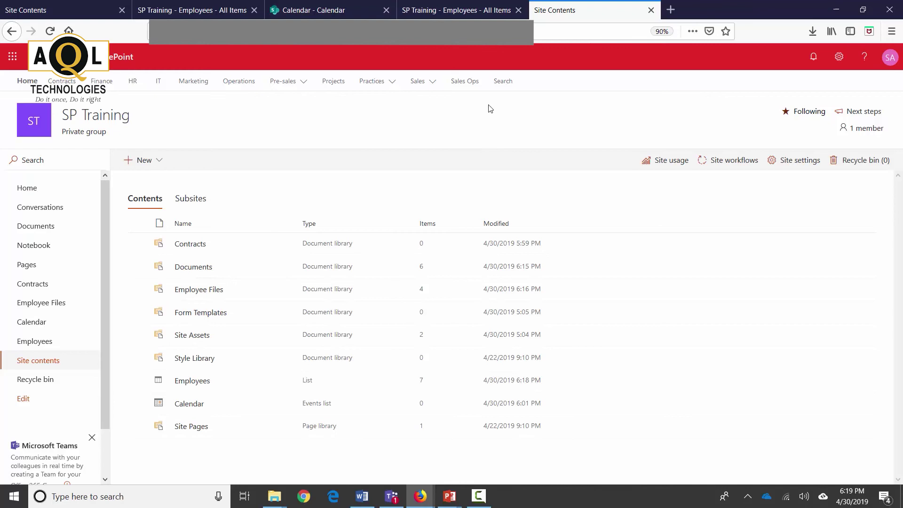
Examine the page addresses of the Employees list, the Calendar and the Employee Files library.
click(187, 7)
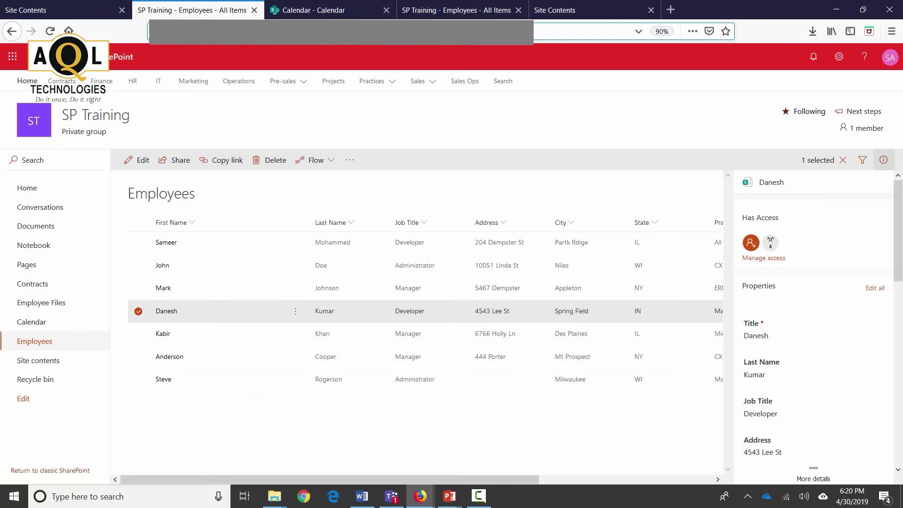
click(313, 9)
click(398, 31)
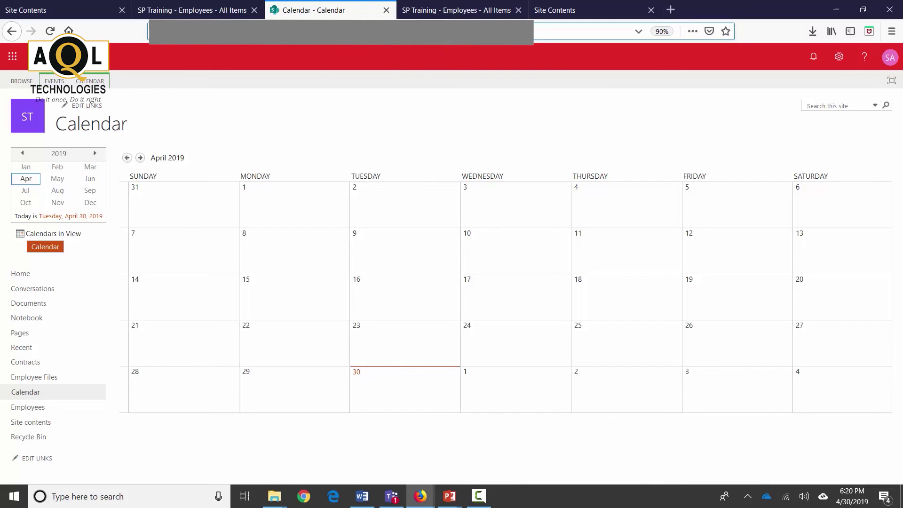
click(459, 10)
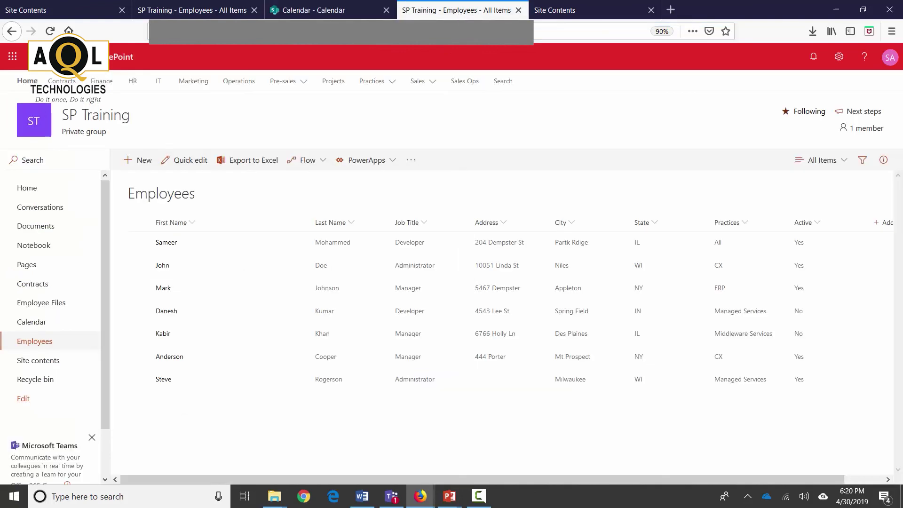
click(47, 305)
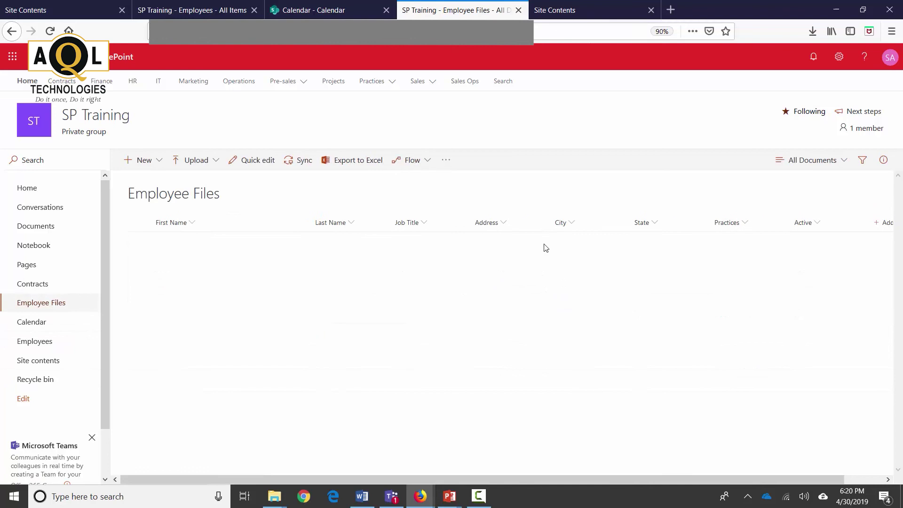
click(555, 32)
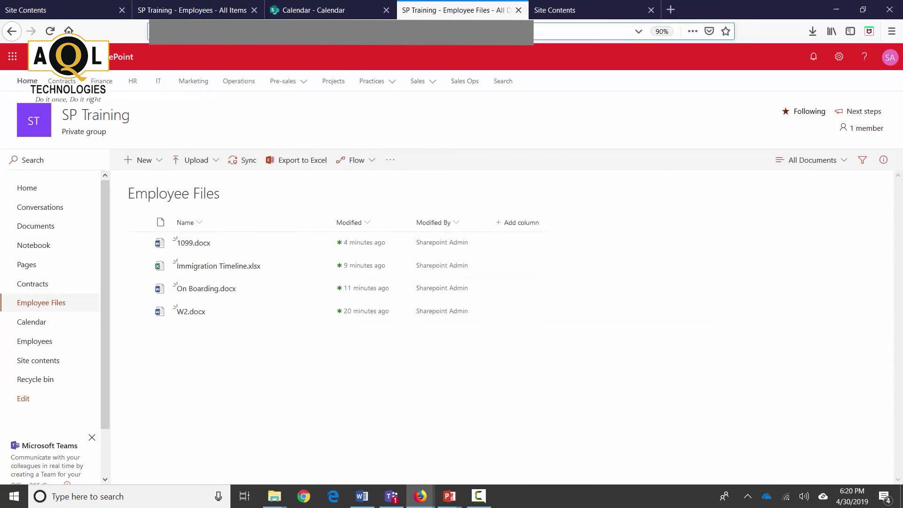